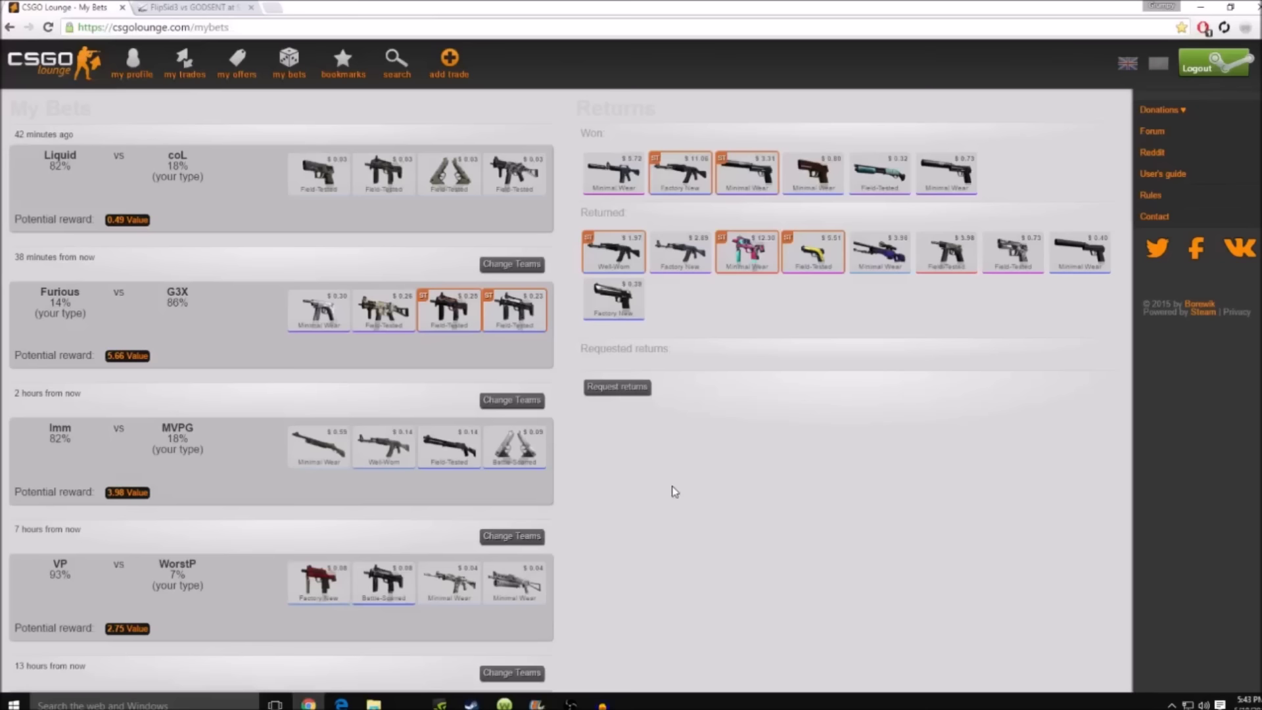
{"action": "scroll", "coordinate": [675, 492], "scroll_direction": "down", "scroll_amount": 2}
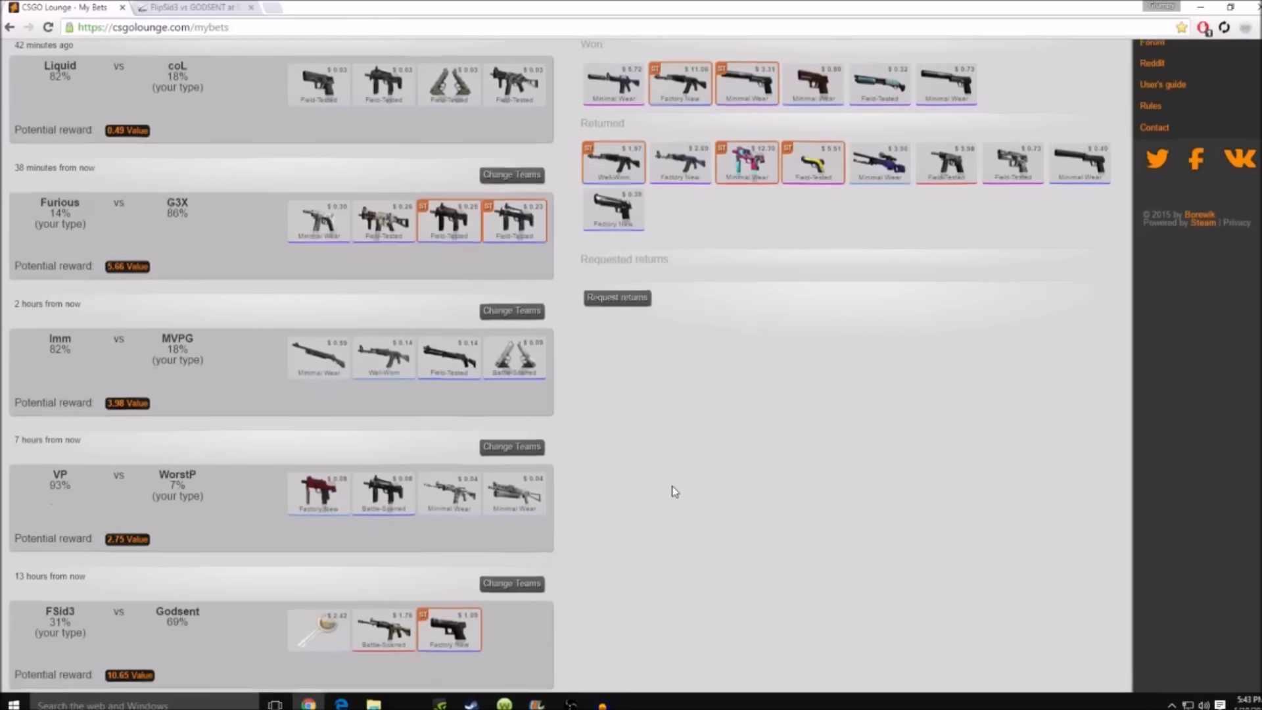
{"action": "scroll", "coordinate": [674, 491], "scroll_direction": "down", "scroll_amount": 1}
{"action": "scroll", "coordinate": [674, 492], "scroll_direction": "up", "scroll_amount": 3}
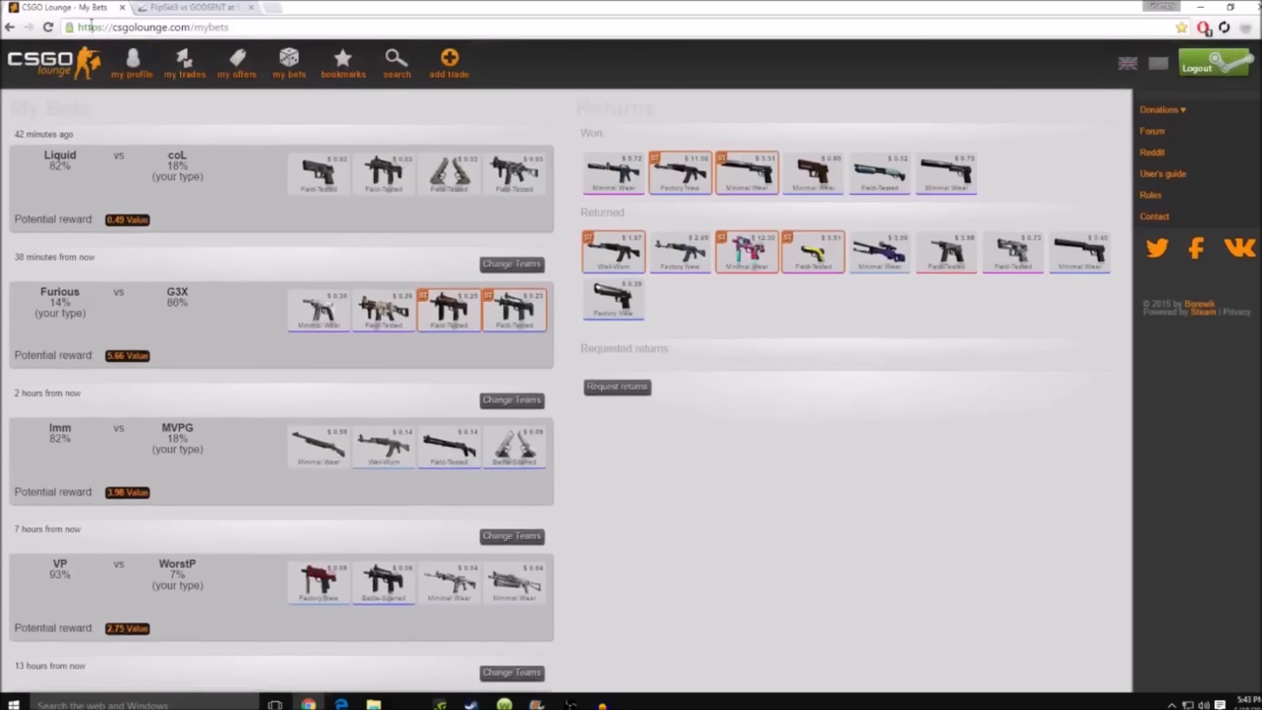
From the CSGO Lounge main page, open the FSid3 vs Godsent match.
{"action": "left_click", "coordinate": [288, 64]}
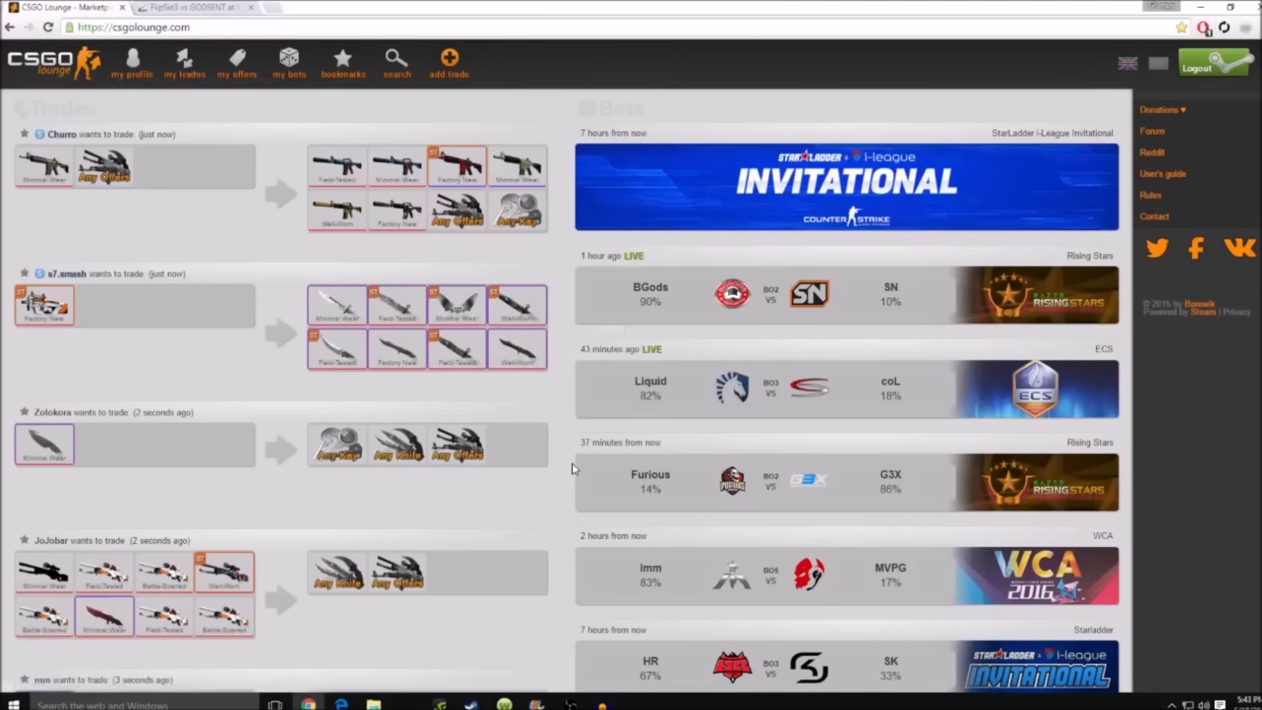
{"action": "scroll", "coordinate": [572, 463], "scroll_direction": "down", "scroll_amount": 4}
{"action": "scroll", "coordinate": [562, 437], "scroll_direction": "down", "scroll_amount": 2}
{"action": "scroll", "coordinate": [562, 437], "scroll_direction": "down", "scroll_amount": 2}
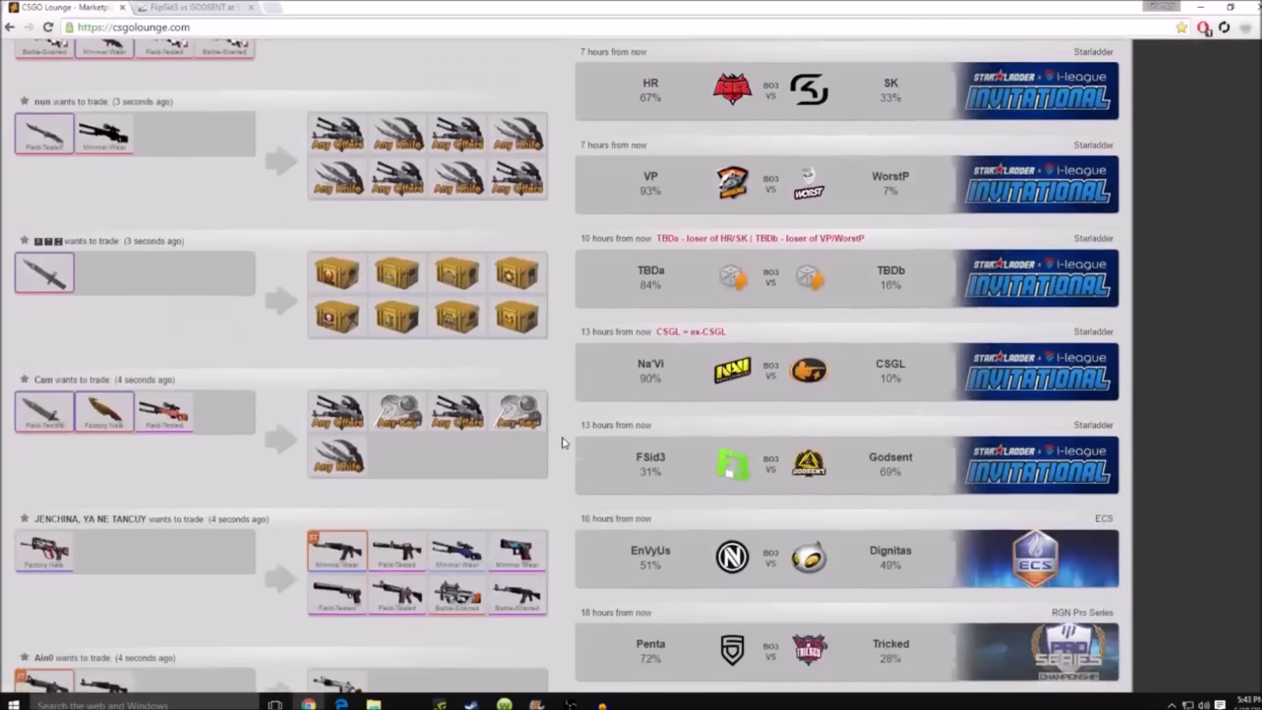
{"action": "scroll", "coordinate": [561, 441], "scroll_direction": "down", "scroll_amount": 1}
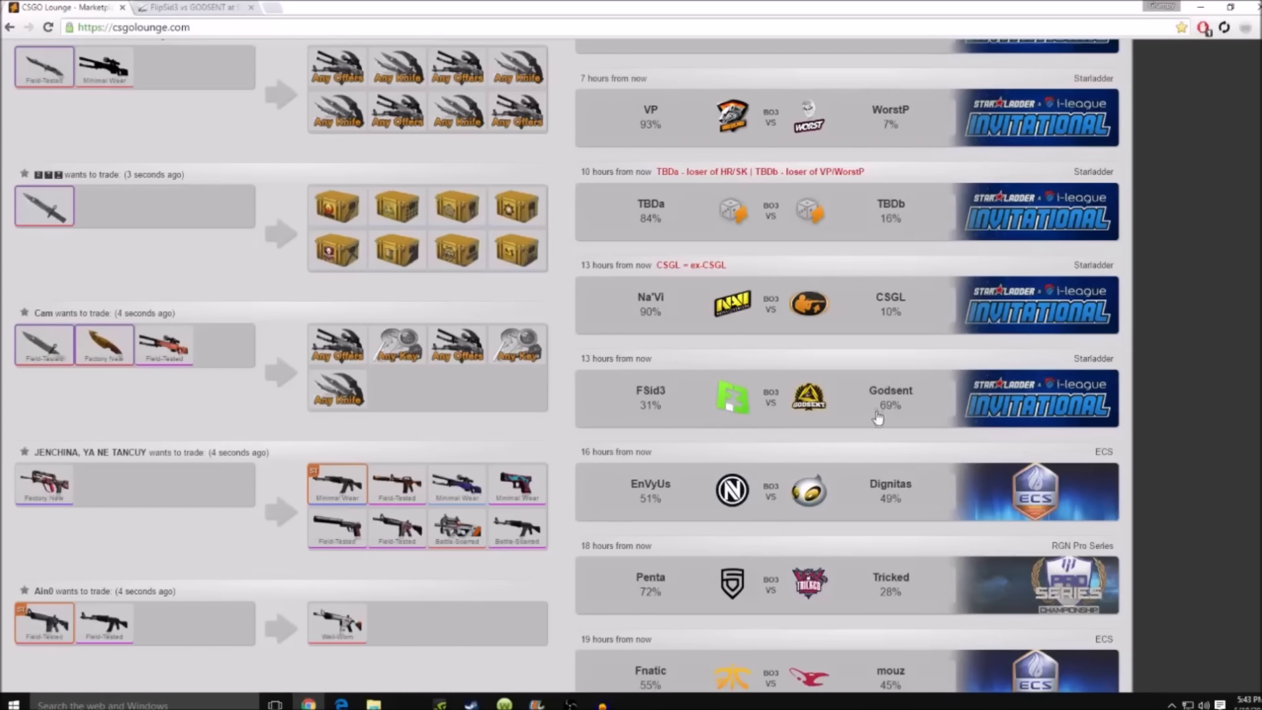
{"action": "left_click", "coordinate": [749, 404]}
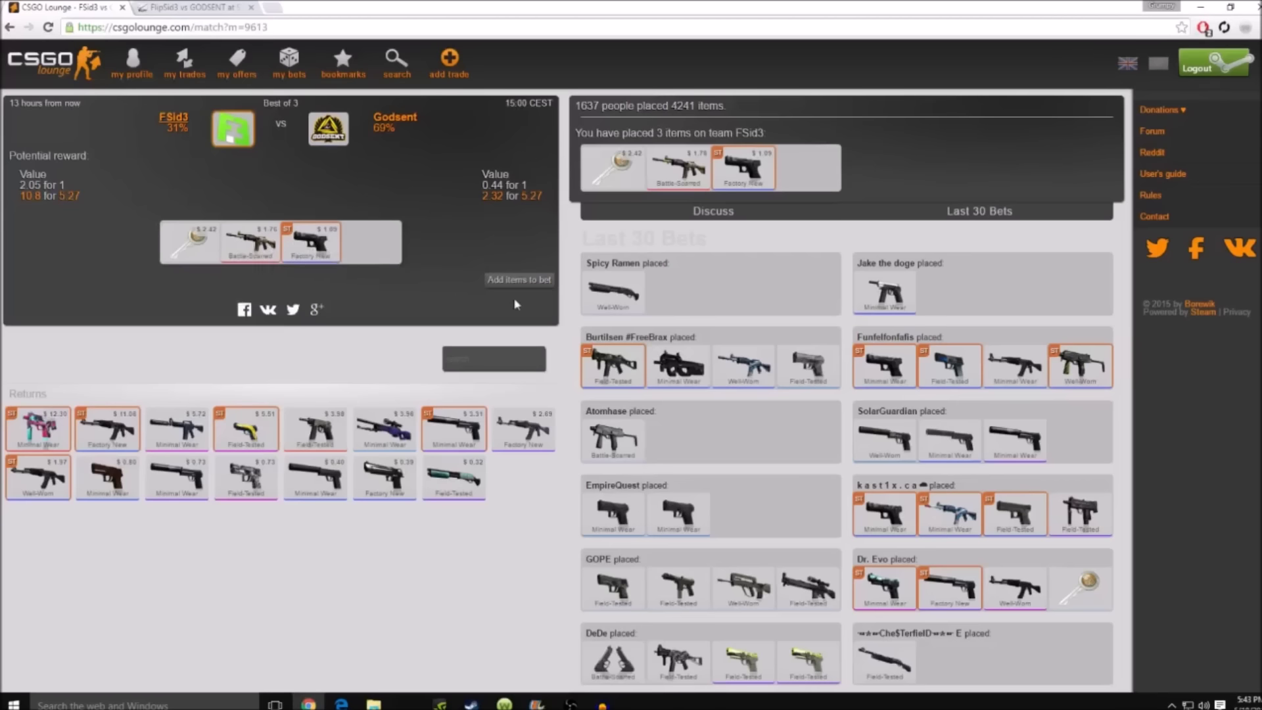
Switch to the HLTV FlipSid3 vs GODSENT match tab.
{"action": "left_click", "coordinate": [188, 8]}
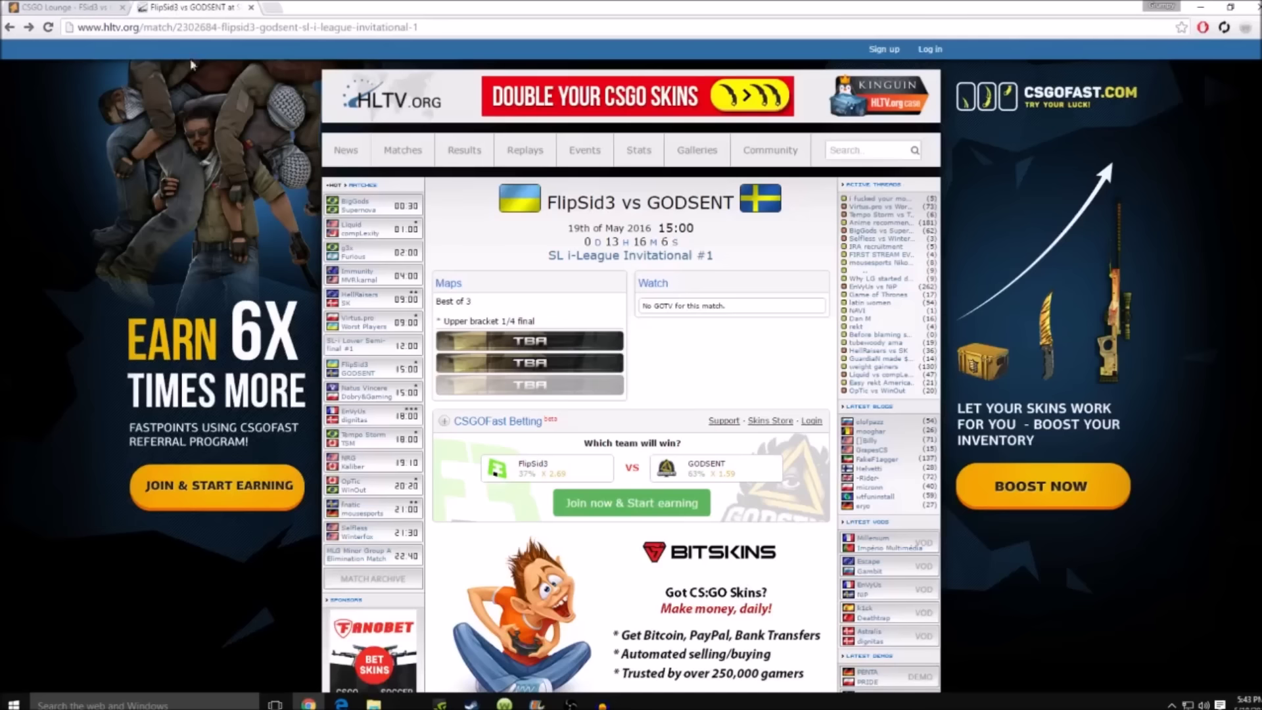
{"action": "scroll", "coordinate": [252, 228], "scroll_direction": "down", "scroll_amount": 2}
{"action": "scroll", "coordinate": [264, 238], "scroll_direction": "down", "scroll_amount": 2}
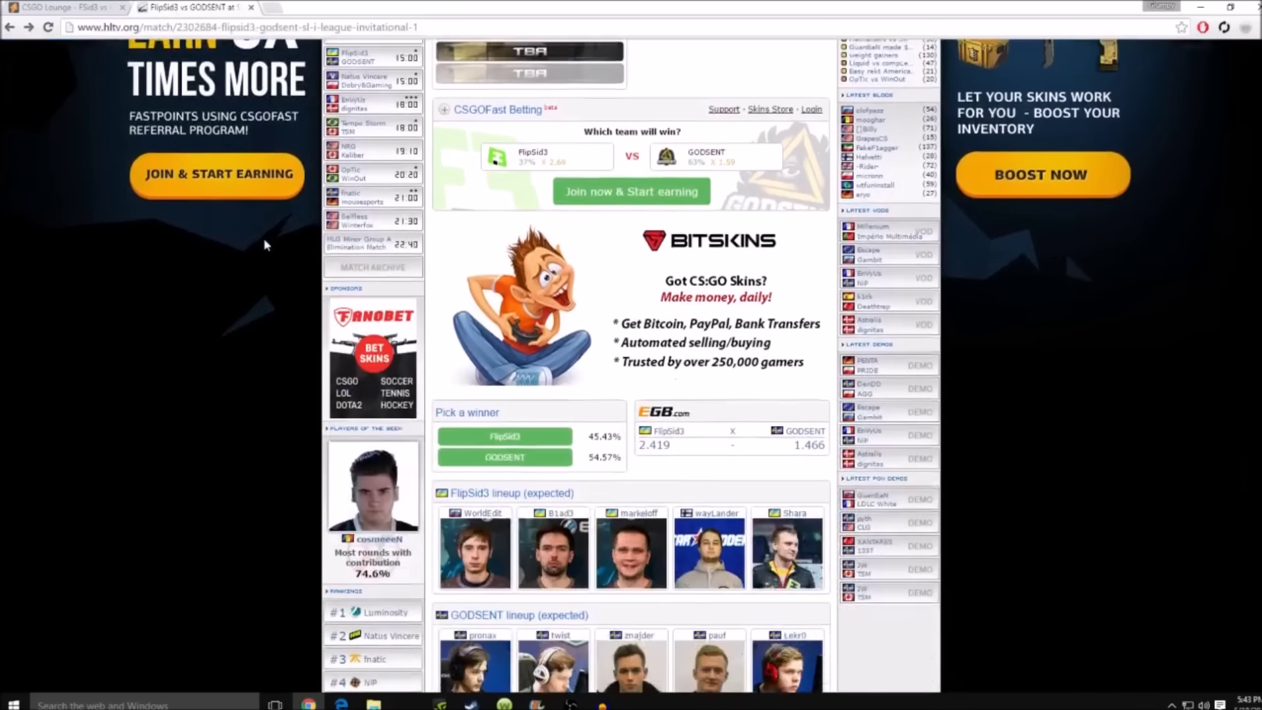
{"action": "scroll", "coordinate": [263, 237], "scroll_direction": "down", "scroll_amount": 1}
{"action": "scroll", "coordinate": [264, 238], "scroll_direction": "down", "scroll_amount": 1}
{"action": "scroll", "coordinate": [263, 238], "scroll_direction": "down", "scroll_amount": 1}
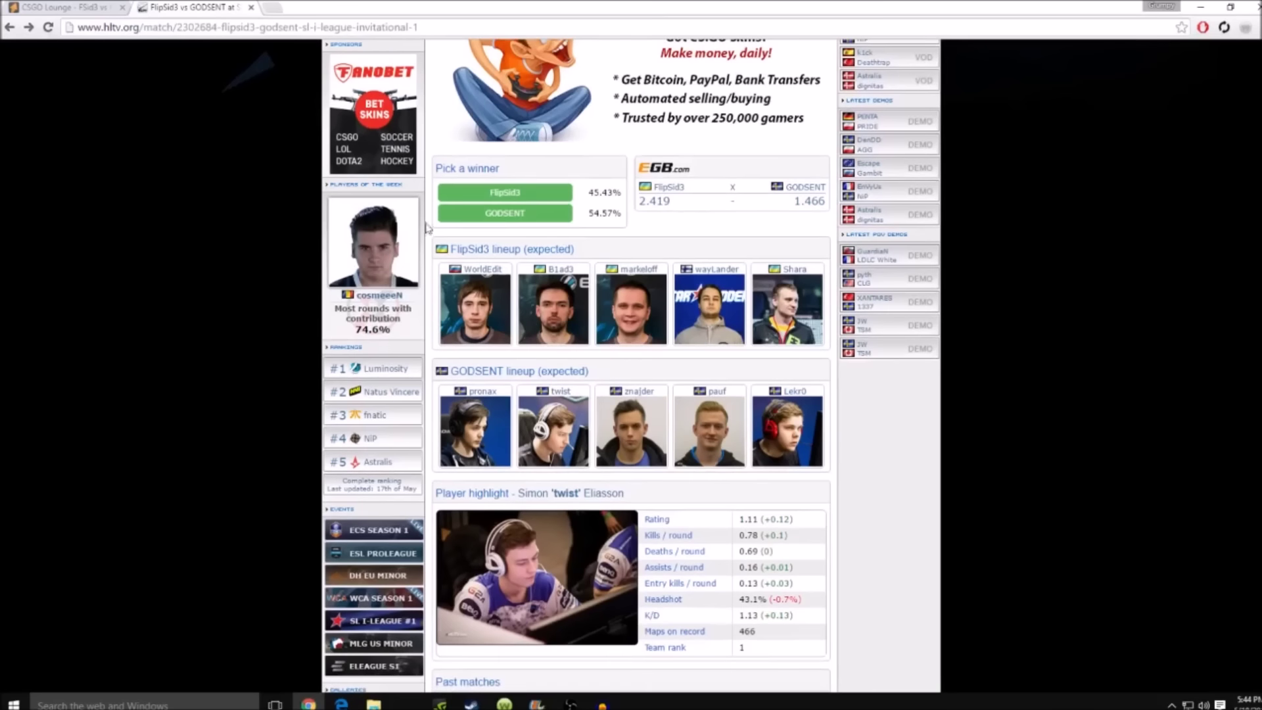
{"action": "scroll", "coordinate": [113, 216], "scroll_direction": "down", "scroll_amount": 2}
{"action": "scroll", "coordinate": [114, 215], "scroll_direction": "down", "scroll_amount": 2}
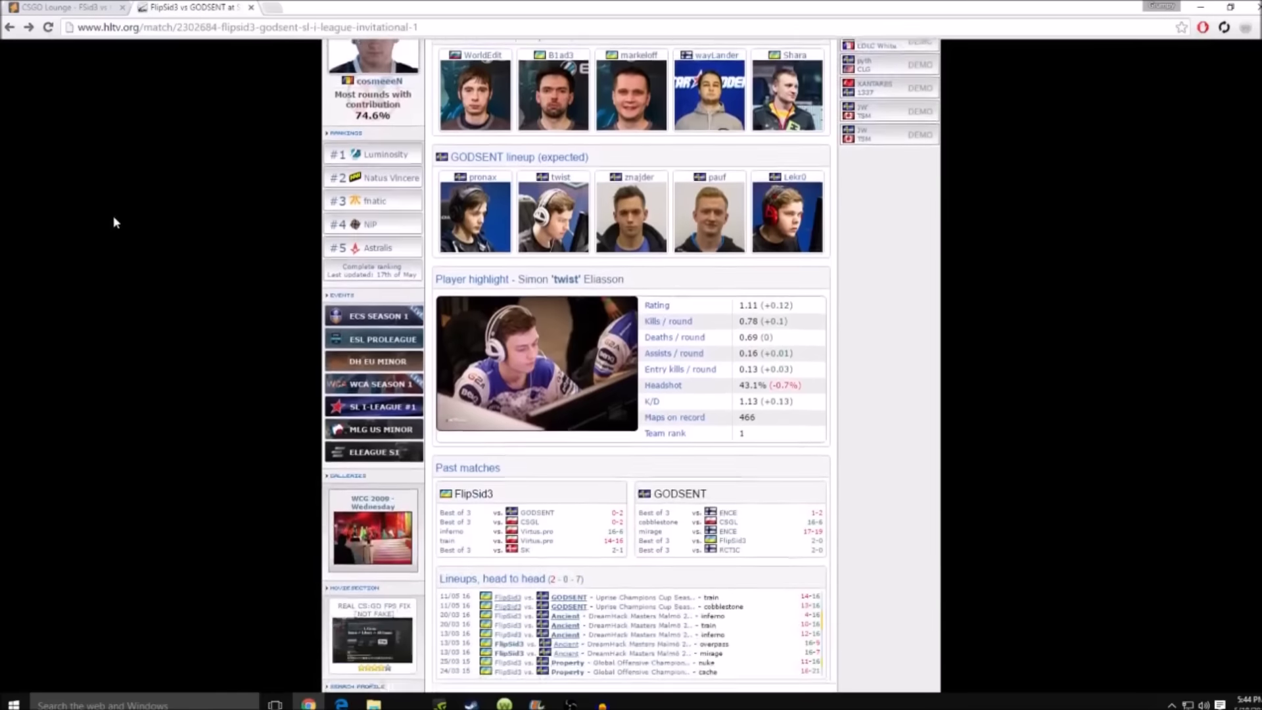
{"action": "scroll", "coordinate": [114, 217], "scroll_direction": "up", "scroll_amount": 1}
{"action": "scroll", "coordinate": [113, 216], "scroll_direction": "down", "scroll_amount": 1}
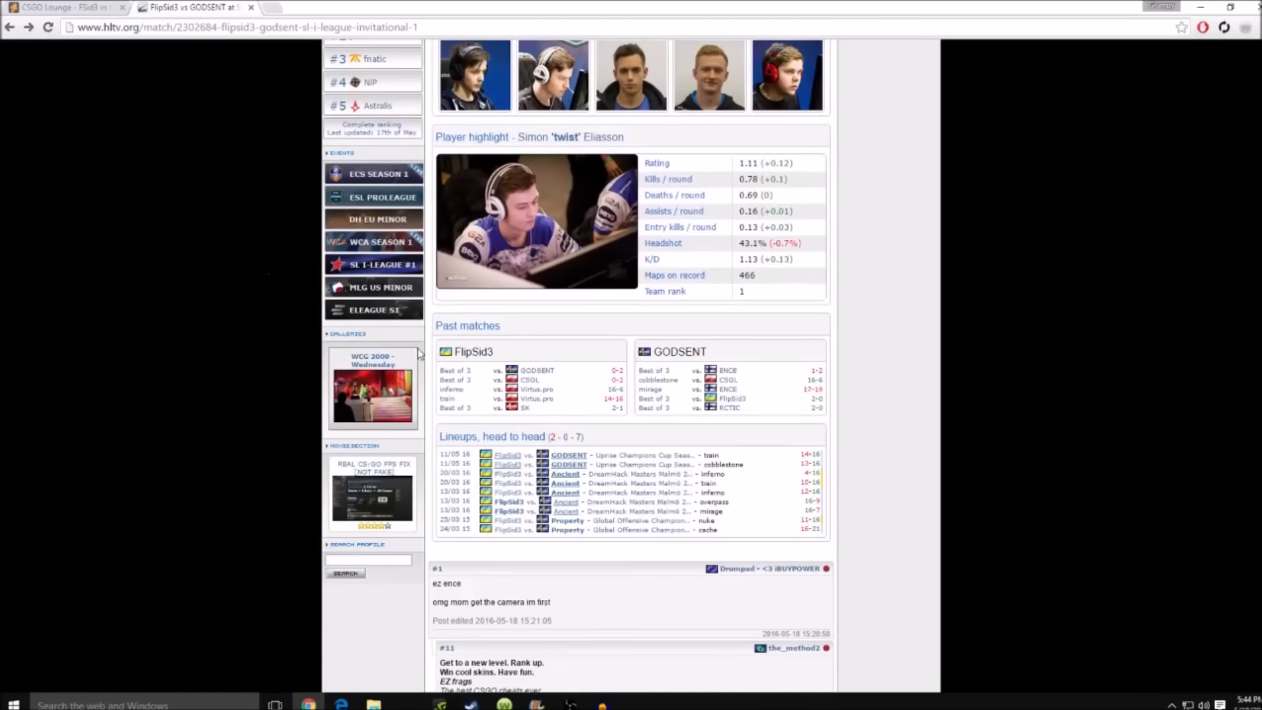
Open the FlipSid3 team link from the Past matches section.
{"action": "left_click", "coordinate": [466, 357]}
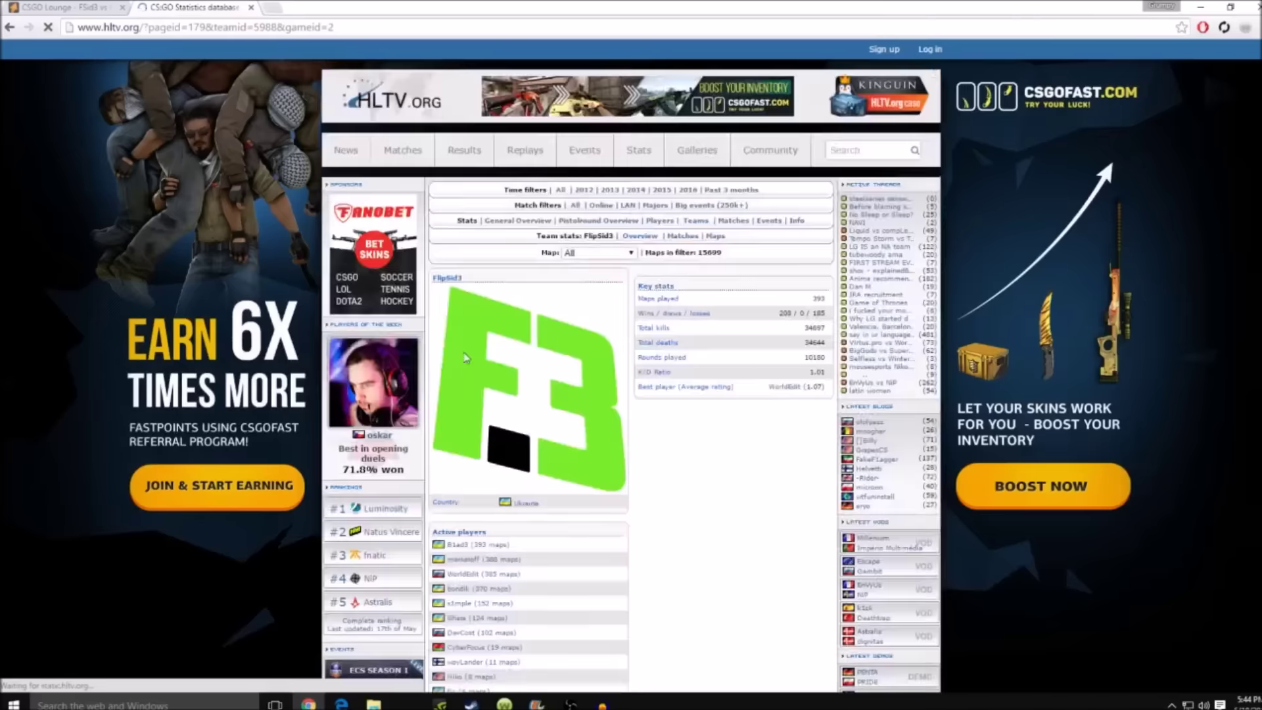
Show FlipSid3's Matches list under Team stats.
{"action": "left_click", "coordinate": [682, 237]}
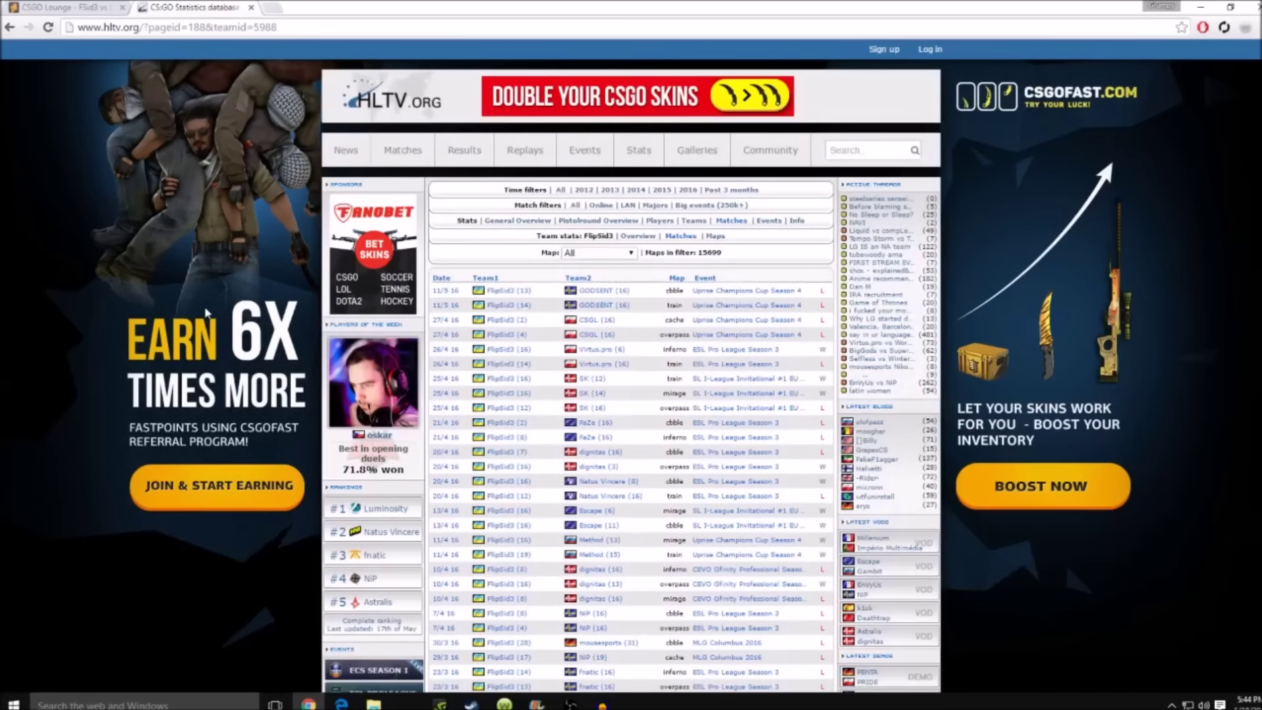
{"action": "scroll", "coordinate": [207, 312], "scroll_direction": "down", "scroll_amount": 3}
{"action": "scroll", "coordinate": [207, 311], "scroll_direction": "down", "scroll_amount": 3}
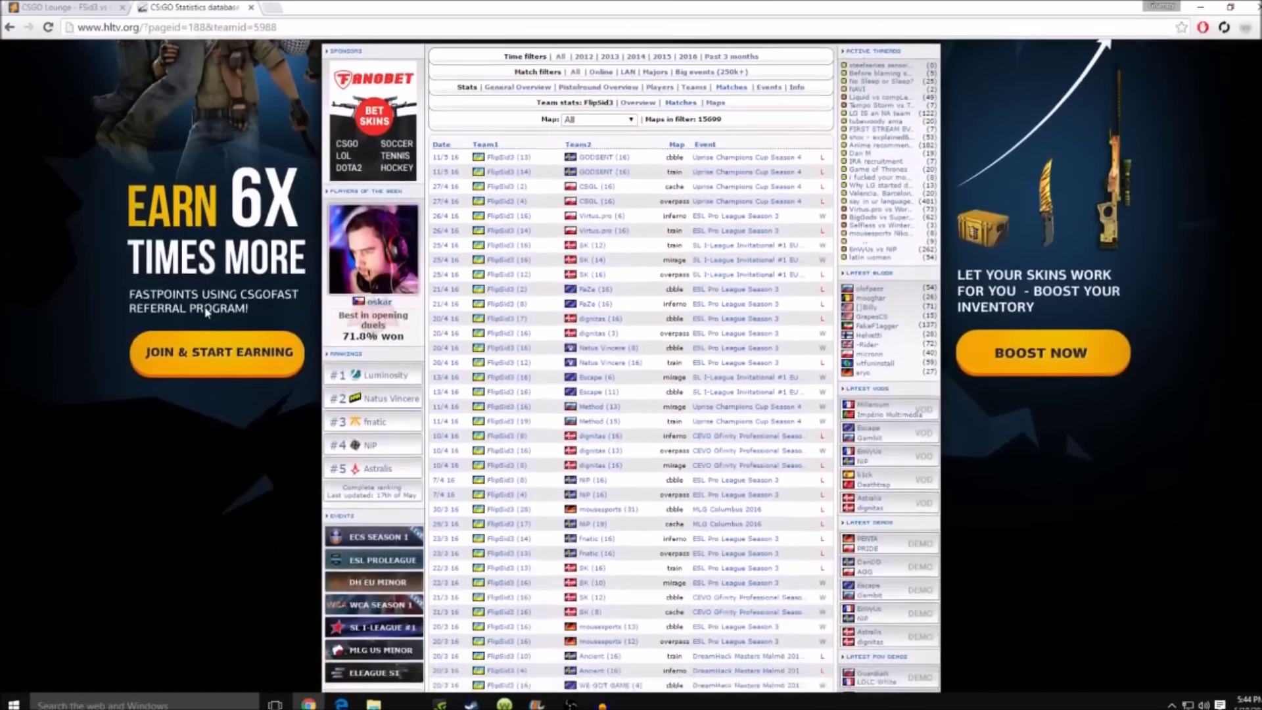
{"action": "scroll", "coordinate": [208, 311], "scroll_direction": "down", "scroll_amount": 1}
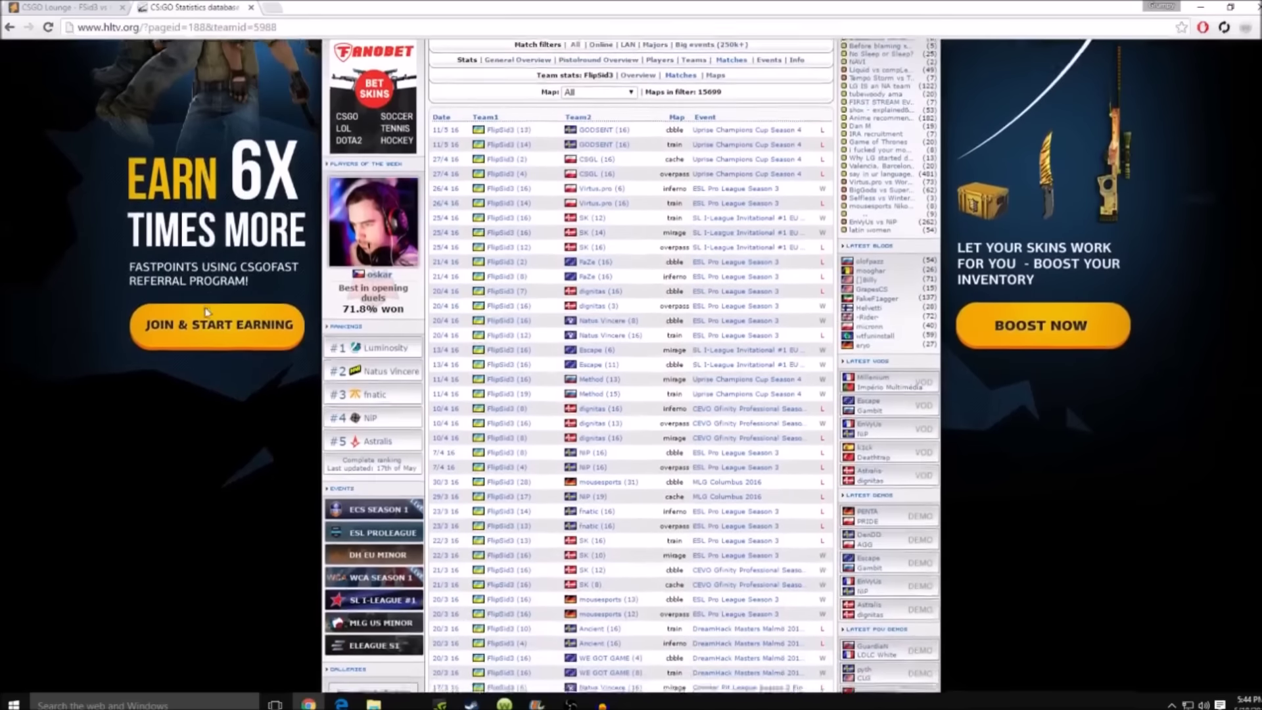
{"action": "scroll", "coordinate": [207, 312], "scroll_direction": "down", "scroll_amount": 2}
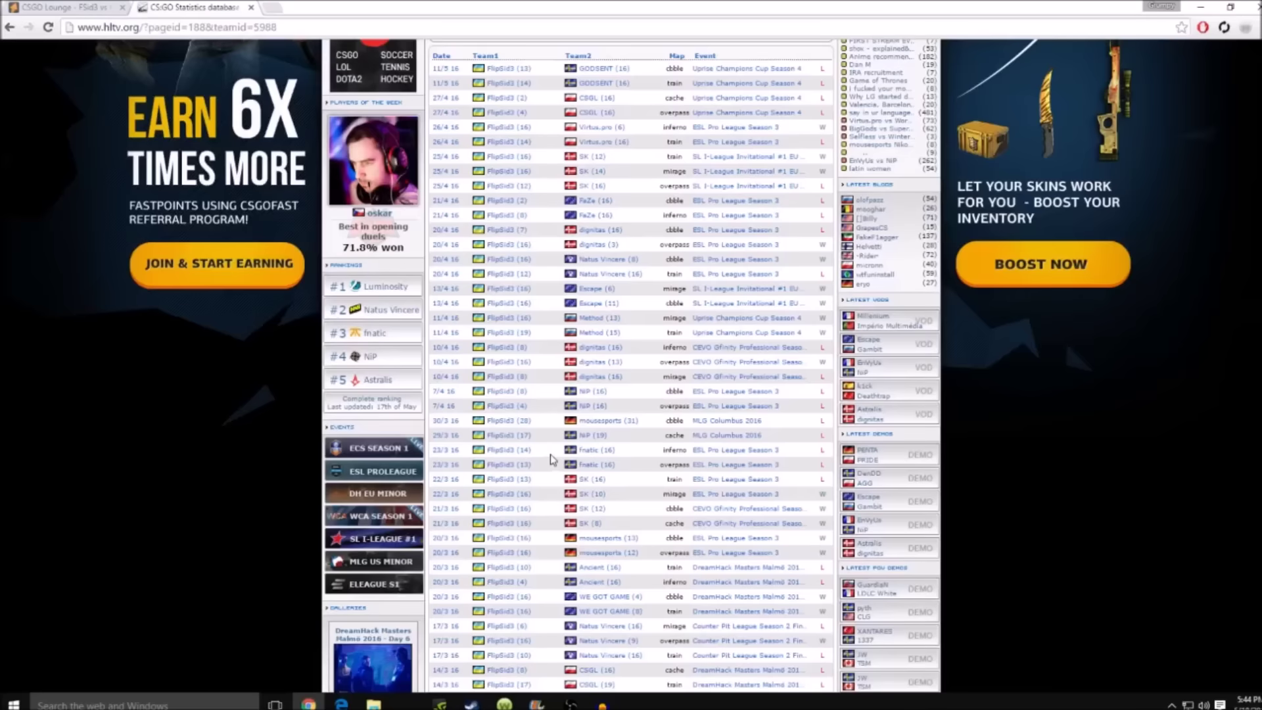
{"action": "scroll", "coordinate": [550, 455], "scroll_direction": "up", "scroll_amount": 5}
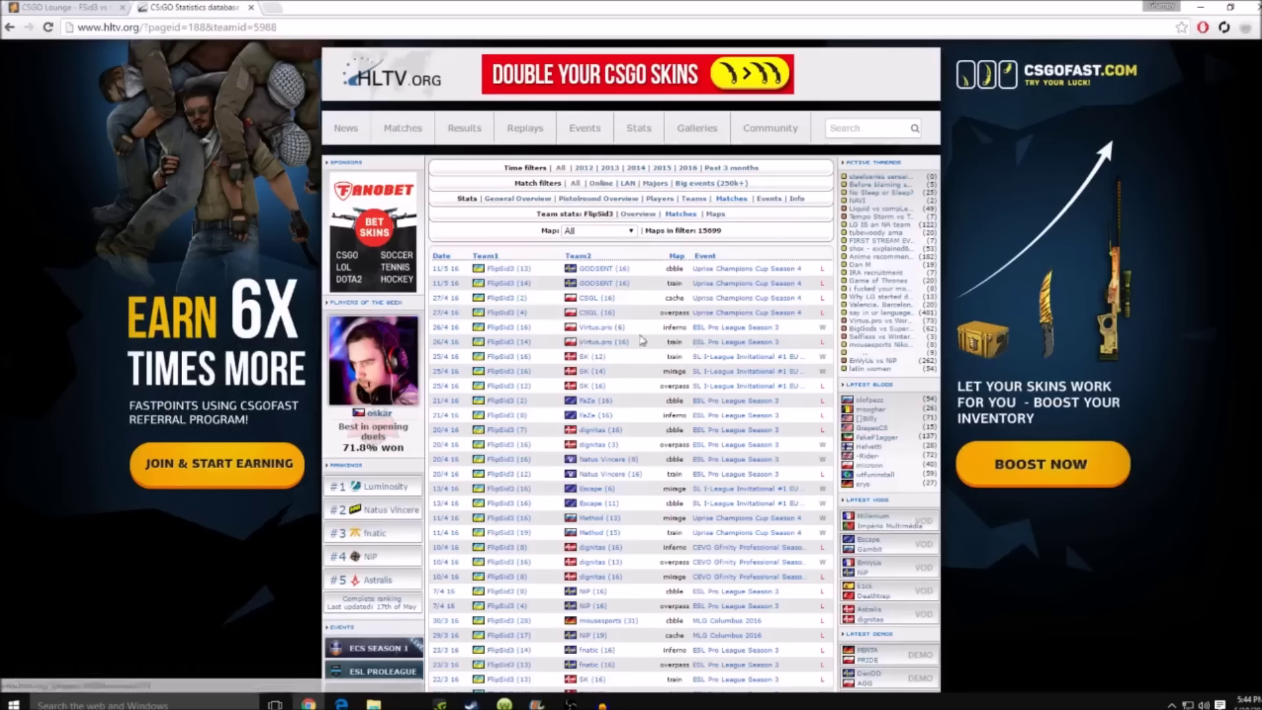
Go back from FlipSid3's match list toward the team Overview.
{"action": "key", "text": "alt+Left"}
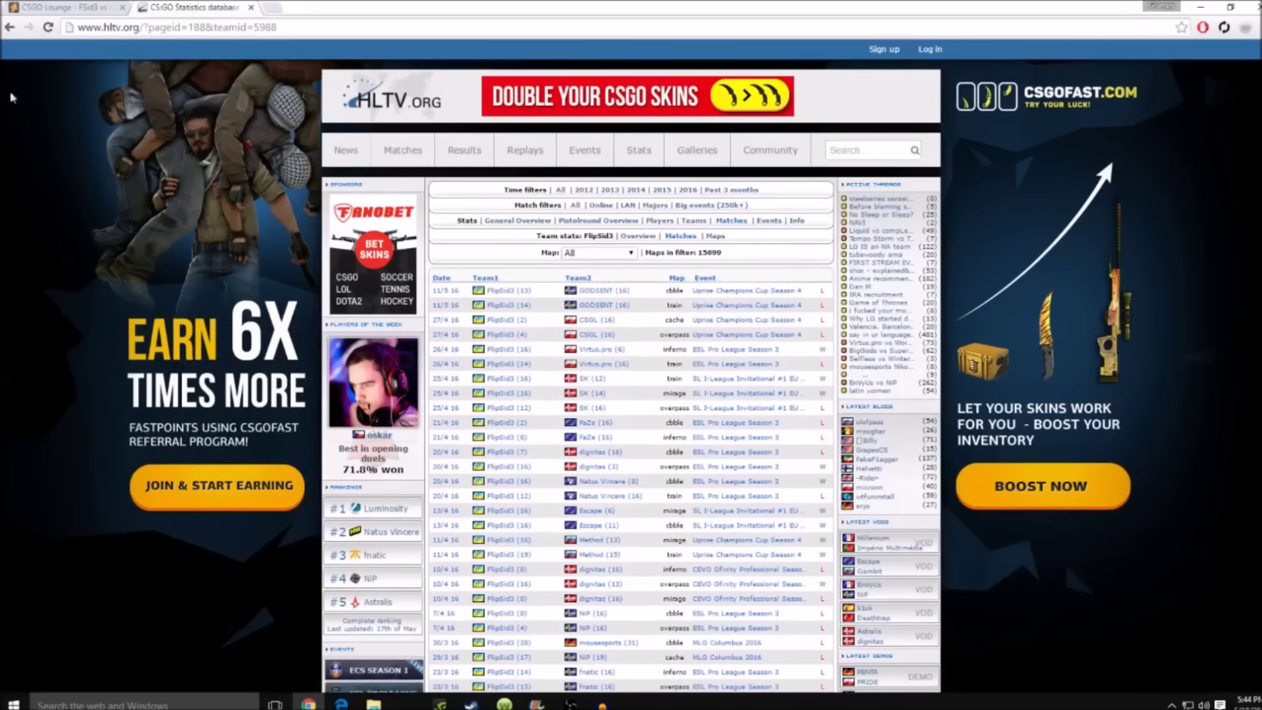
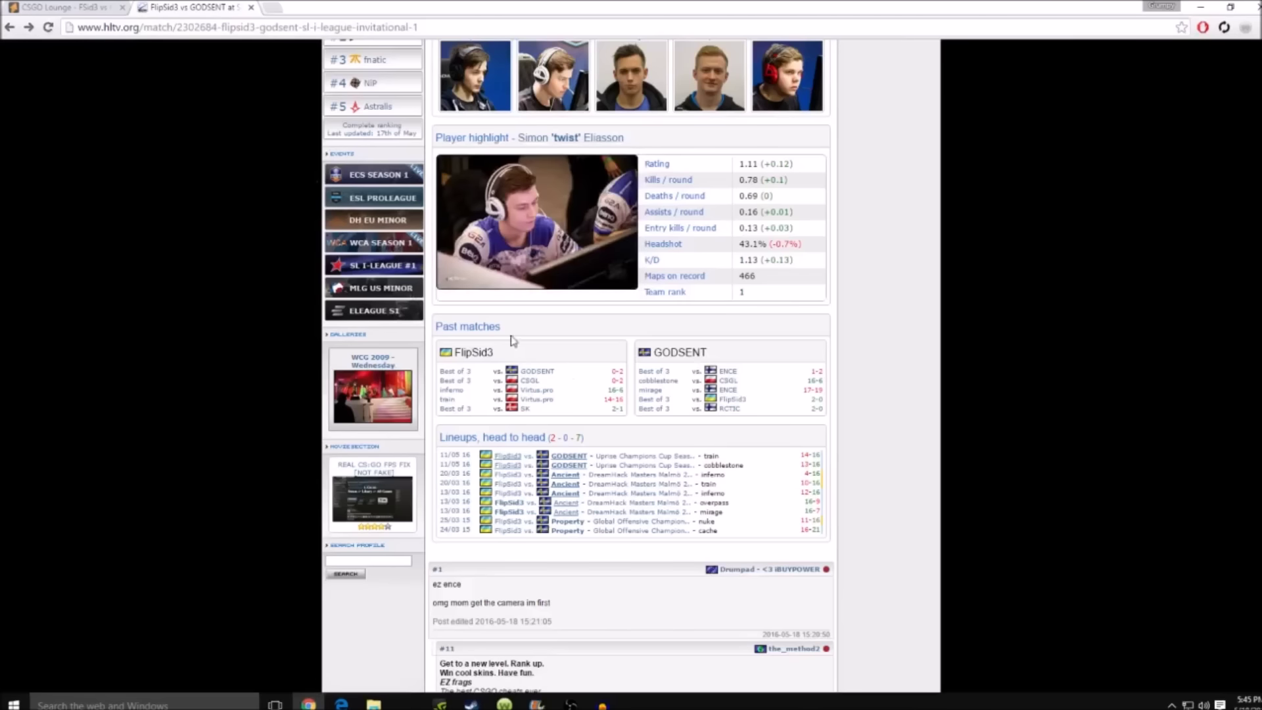
Open the Uprise Champions Cup FlipSid3 vs GODSENT match and highlight the 14:16 Train score.
{"action": "left_click", "coordinate": [462, 371]}
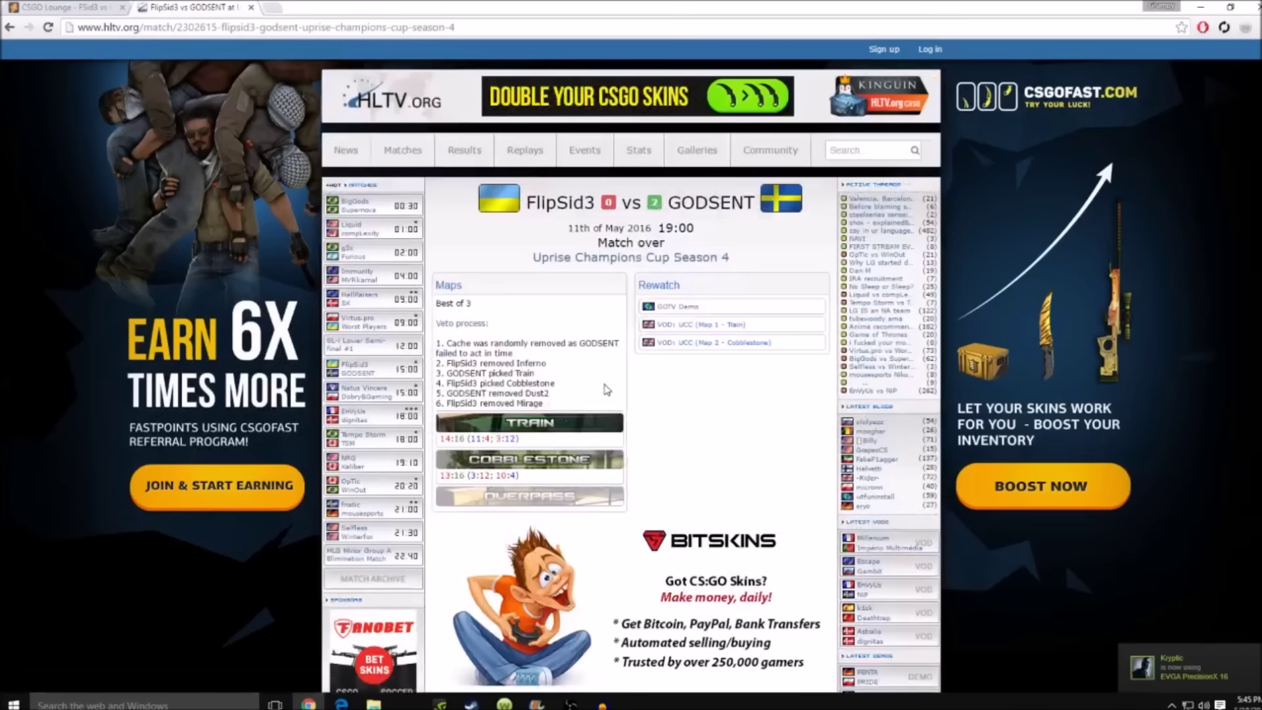
{"action": "scroll", "coordinate": [604, 388], "scroll_direction": "down", "scroll_amount": 2}
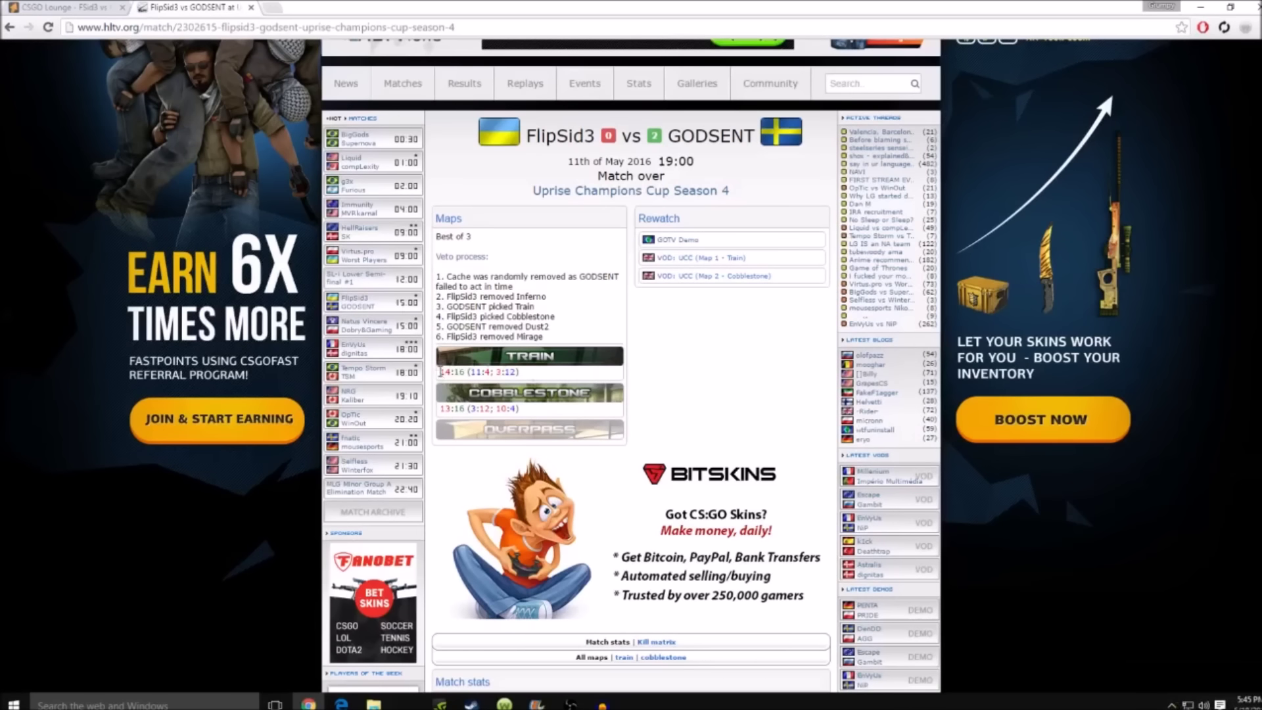
{"action": "left_click_drag", "start_coordinate": [441, 372], "coordinate": [464, 375]}
{"action": "left_click", "coordinate": [531, 378]}
Highlight the 13:16 Cobblestone score, then go to GODSENT's team statistics page.
{"action": "left_click_drag", "start_coordinate": [439, 408], "coordinate": [466, 408]}
{"action": "left_click", "coordinate": [531, 415]}
{"action": "mouse_move", "coordinate": [439, 408]}
{"action": "left_mouse_down"}
{"action": "mouse_move", "coordinate": [462, 410]}
{"action": "mouse_move", "coordinate": [456, 372]}
{"action": "left_mouse_up"}
{"action": "left_click", "coordinate": [528, 380]}
{"action": "left_click", "coordinate": [523, 83]}
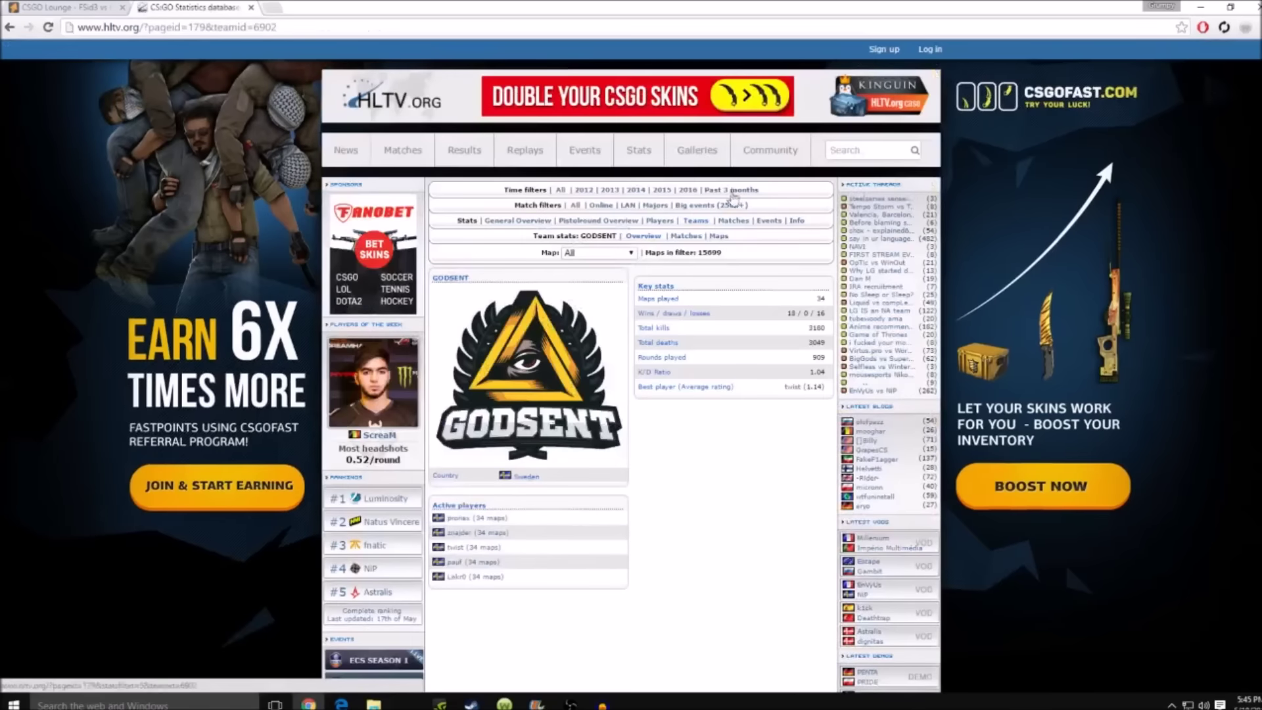
List GODSENT's past matches, glancing at the placed bet in the CSGO Lounge tab.
{"action": "left_click", "coordinate": [684, 237]}
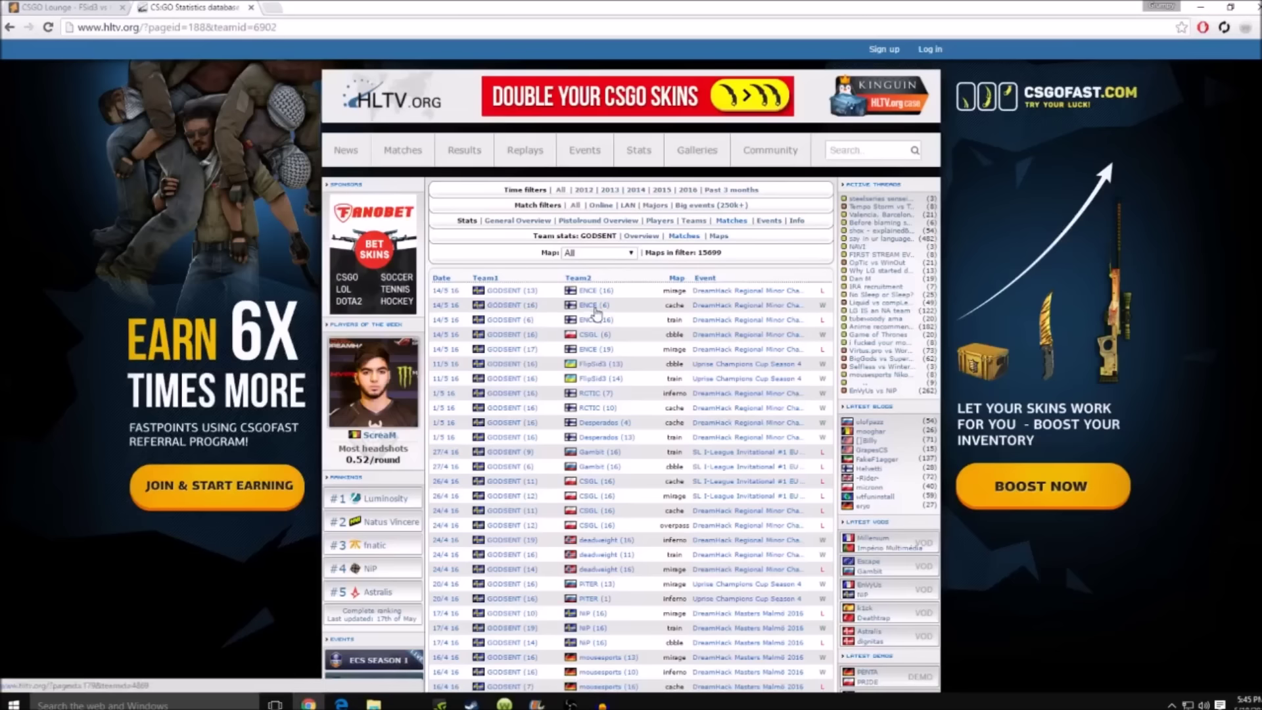
{"action": "left_click", "coordinate": [69, 9]}
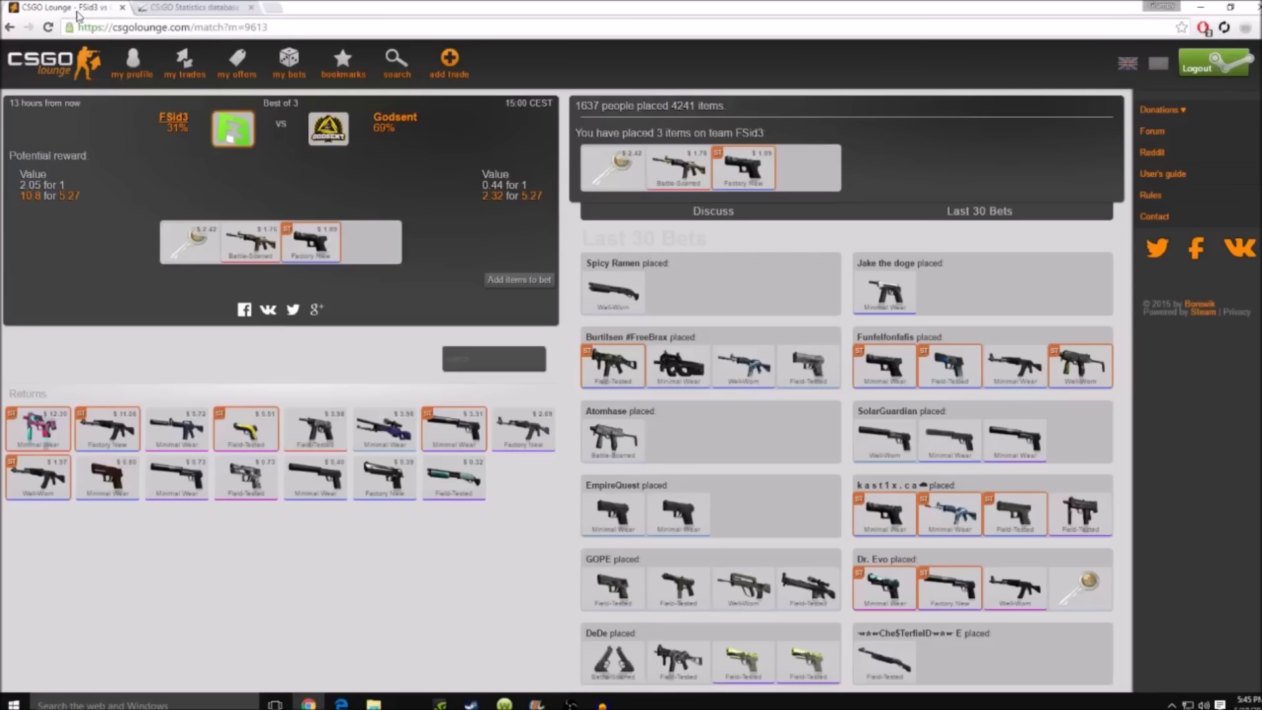
{"action": "left_click", "coordinate": [183, 9]}
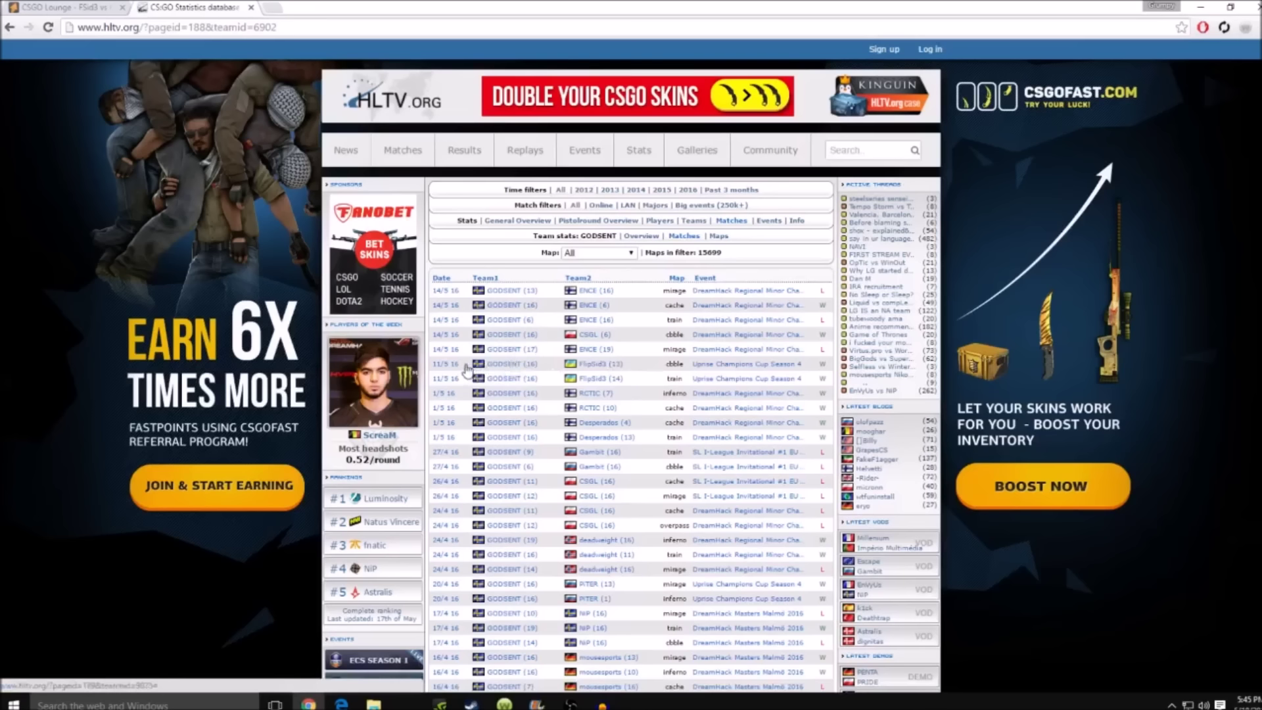
{"action": "left_click_drag", "start_coordinate": [468, 365], "coordinate": [592, 370]}
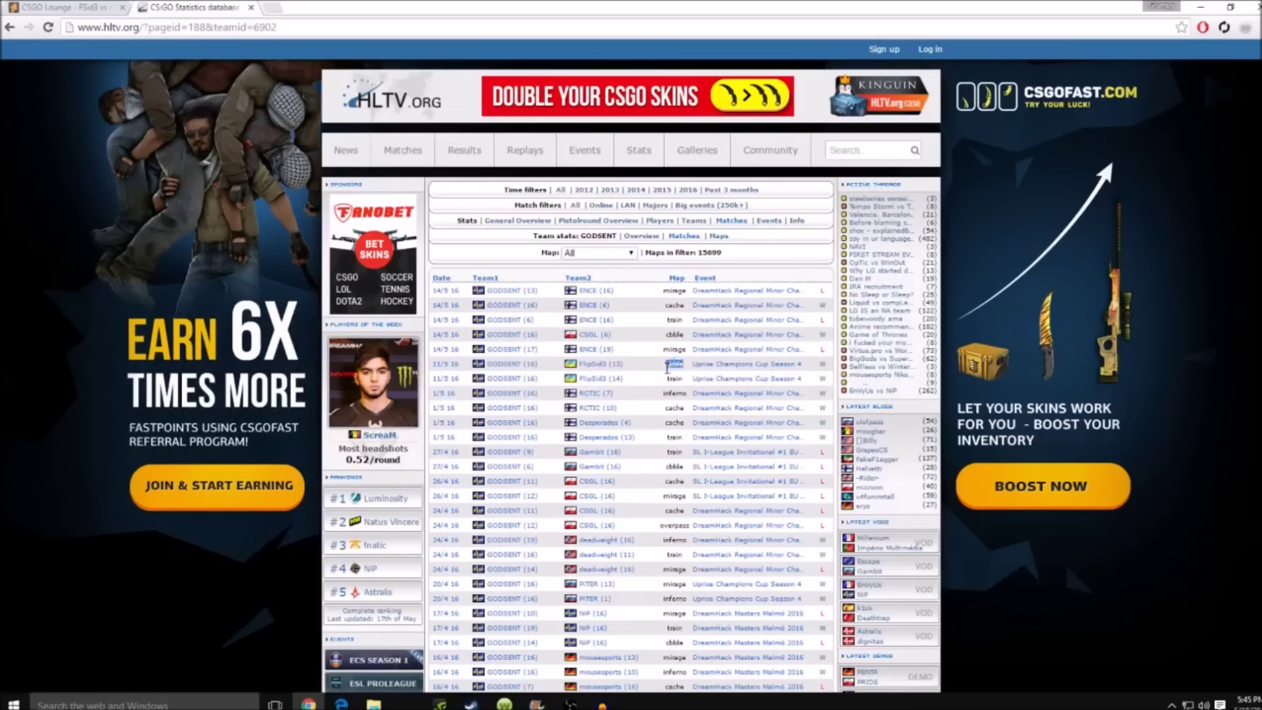
{"action": "left_click_drag", "start_coordinate": [689, 364], "coordinate": [661, 366]}
{"action": "left_click", "coordinate": [660, 368]}
{"action": "left_click_drag", "start_coordinate": [661, 365], "coordinate": [682, 379]}
{"action": "left_click", "coordinate": [682, 381]}
{"action": "left_click_drag", "start_coordinate": [685, 384], "coordinate": [670, 366]}
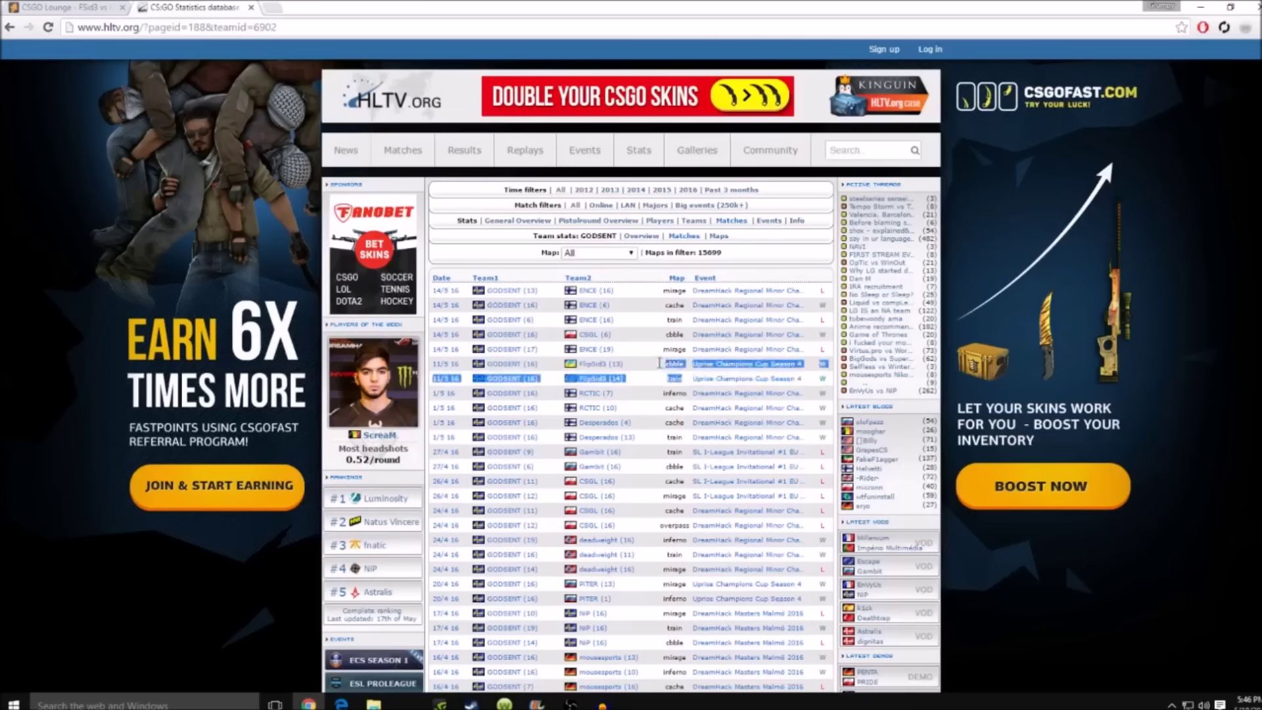
{"action": "left_click", "coordinate": [658, 366]}
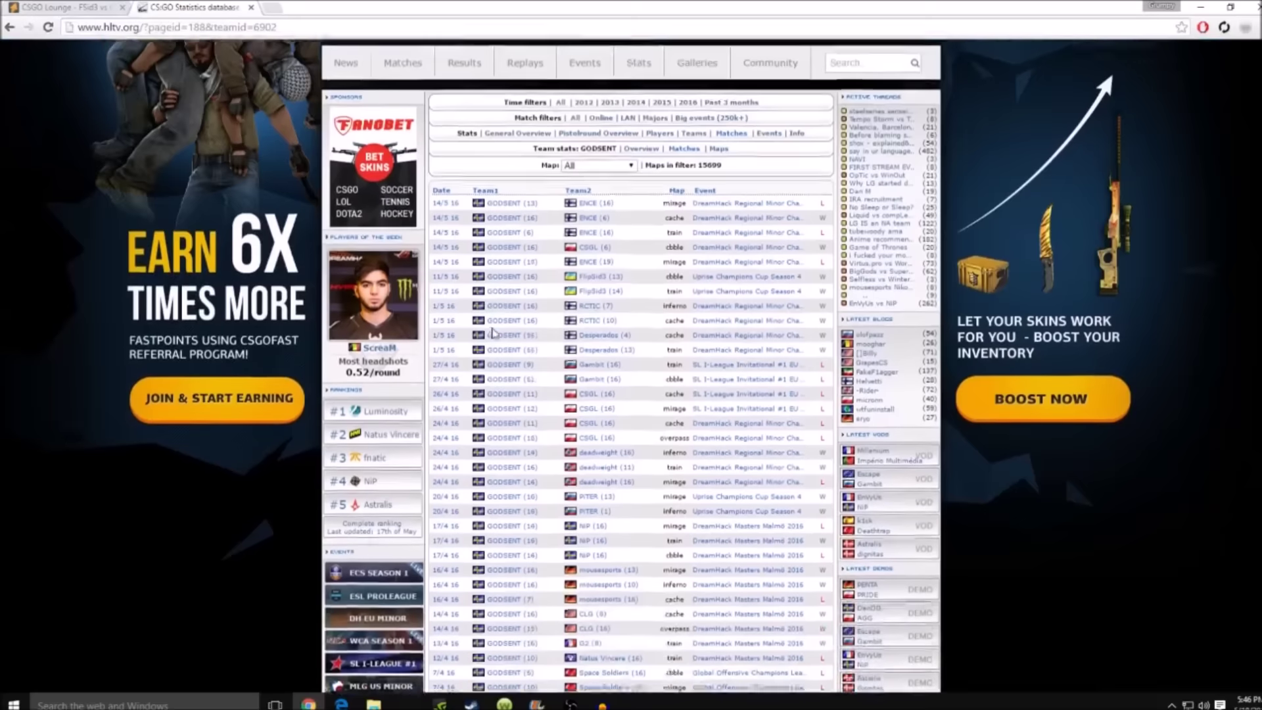
{"action": "scroll", "coordinate": [493, 334], "scroll_direction": "down", "scroll_amount": 2}
{"action": "scroll", "coordinate": [492, 333], "scroll_direction": "up", "scroll_amount": 1}
{"action": "scroll", "coordinate": [493, 333], "scroll_direction": "up", "scroll_amount": 1}
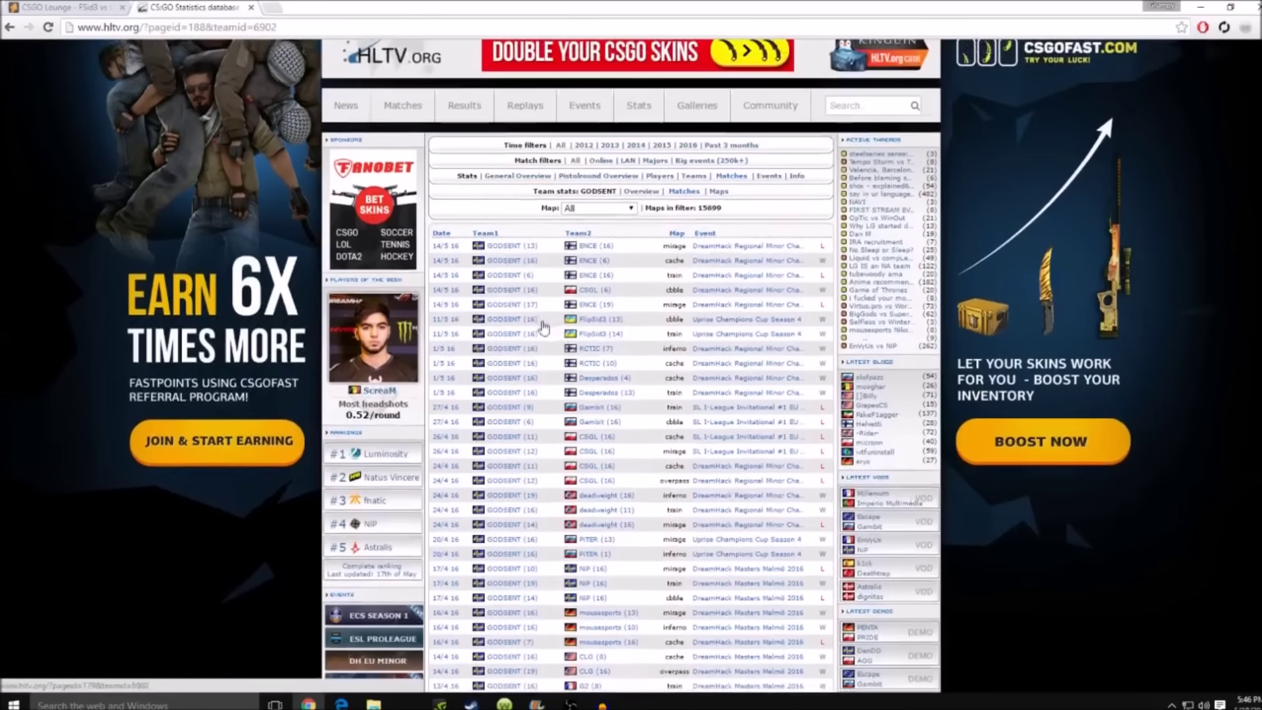
{"action": "key", "text": "ctrl+shift+Tab"}
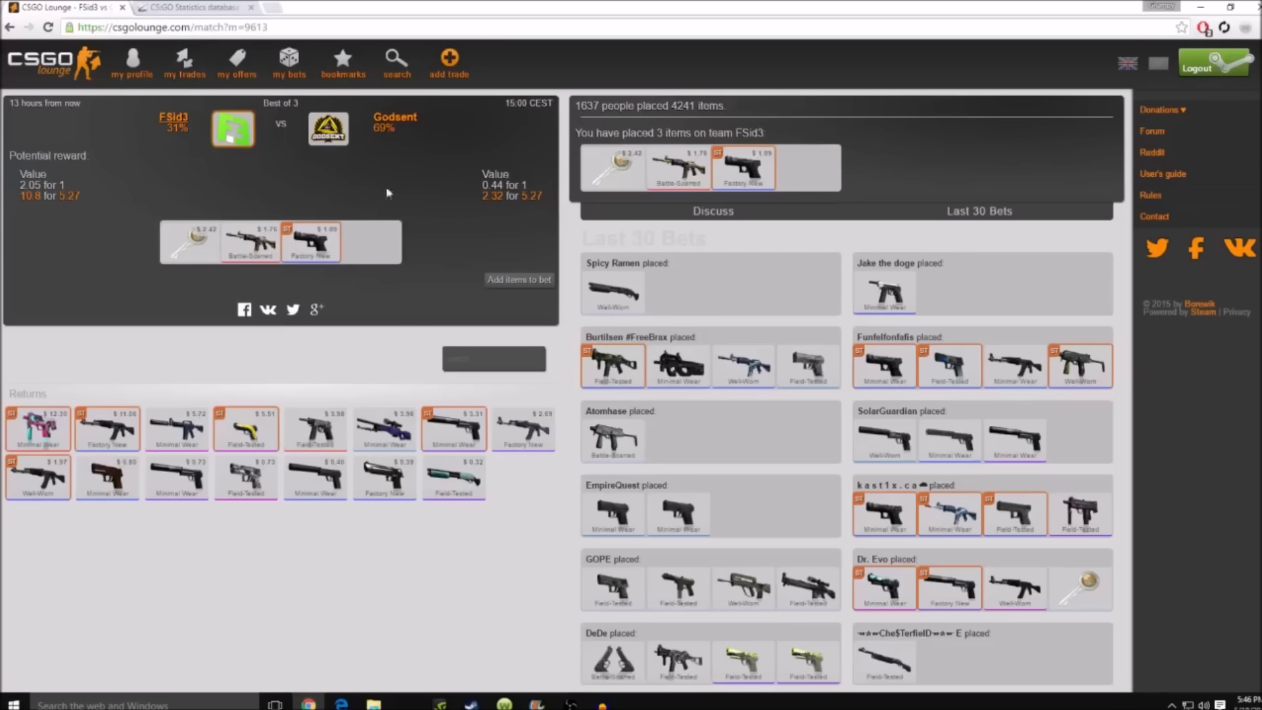
{"action": "left_click", "coordinate": [191, 7]}
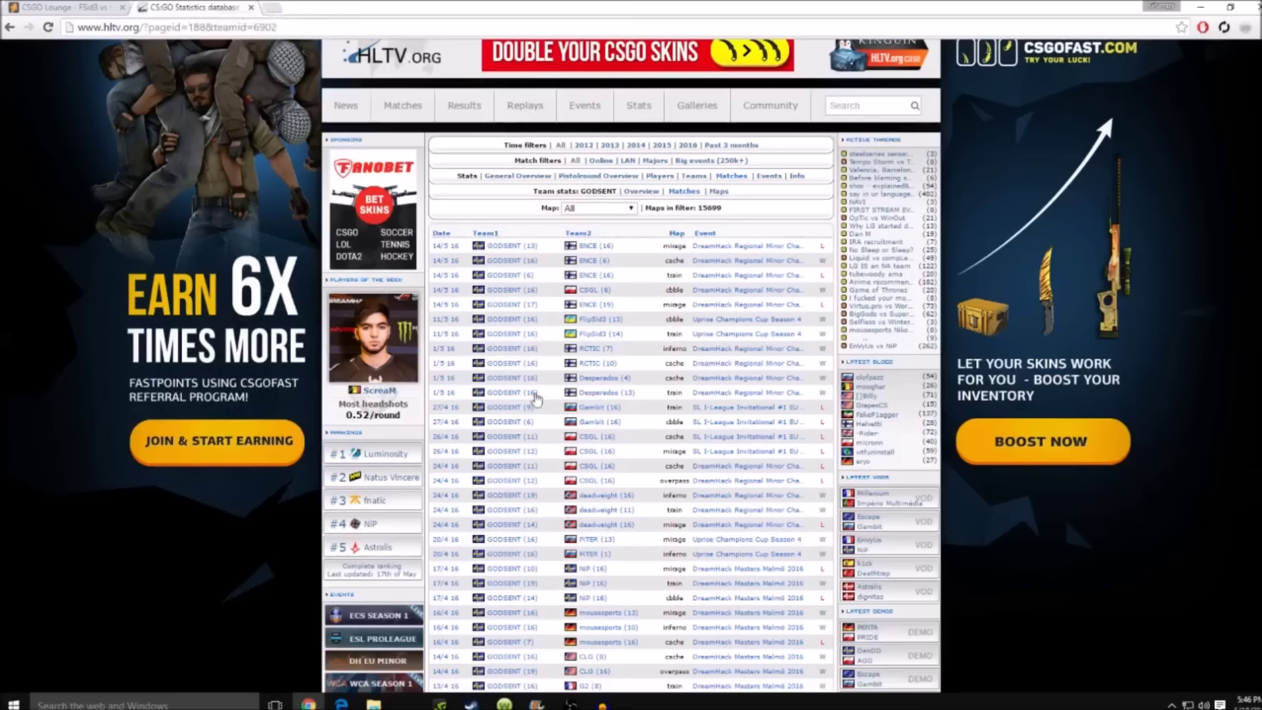